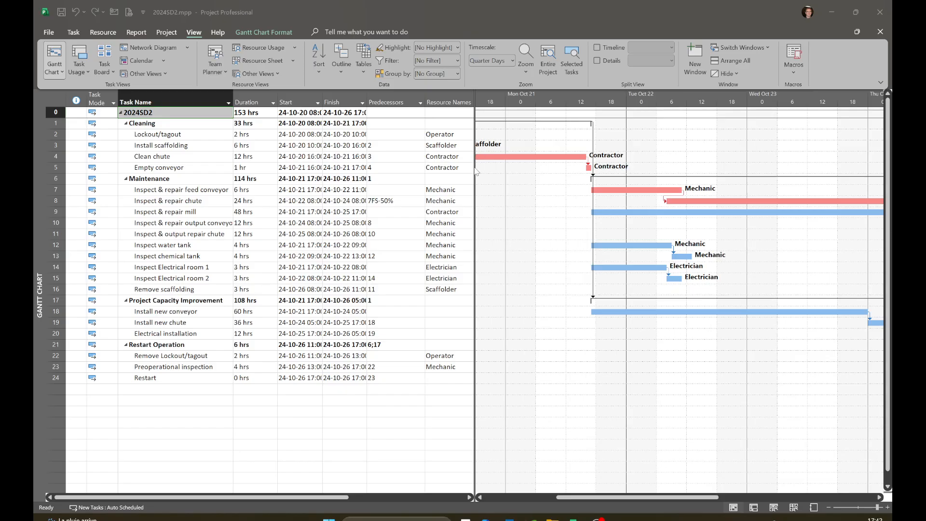
Step: Show the Timeline above the Gantt chart as a split view
click(73, 35)
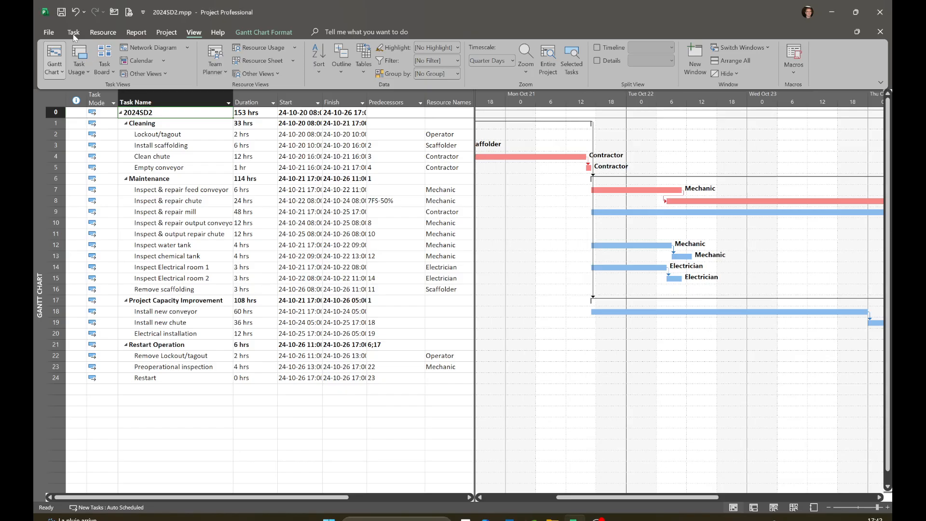
click(74, 34)
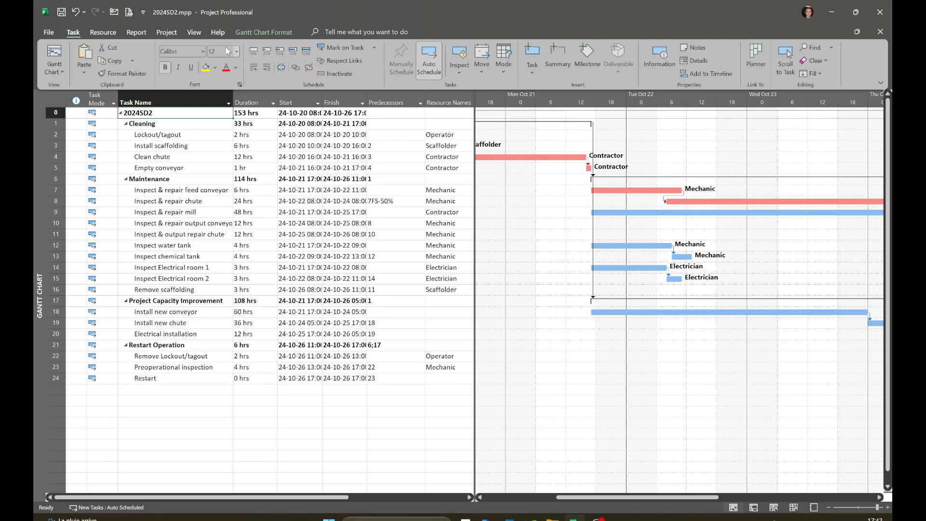
click(195, 34)
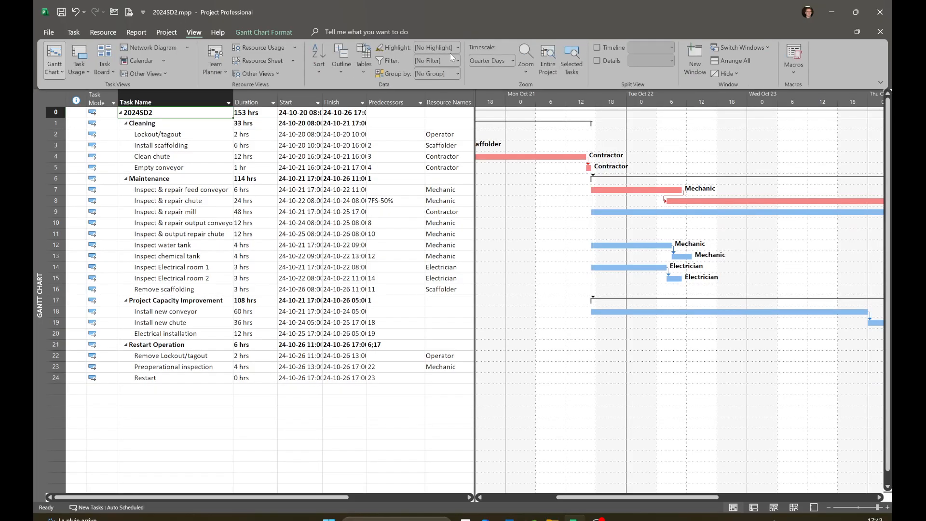
click(597, 46)
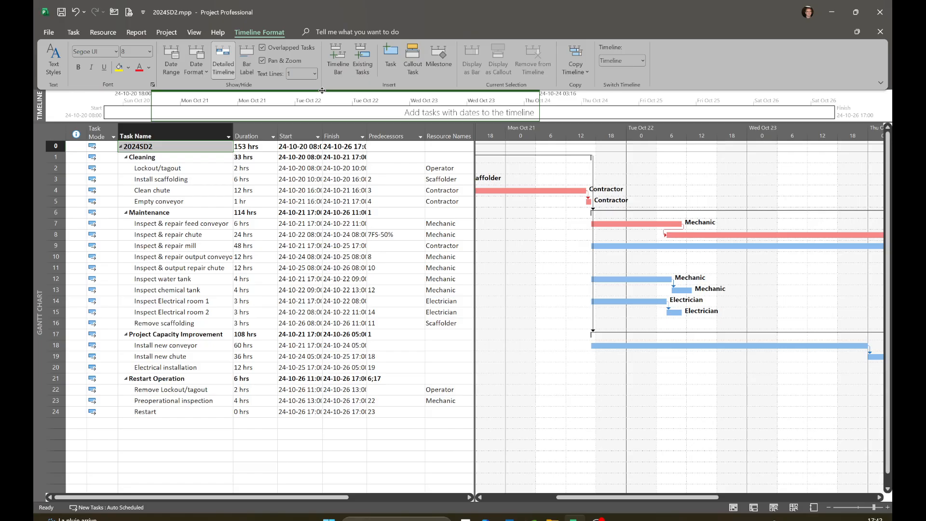
drag(322, 90, 290, 115)
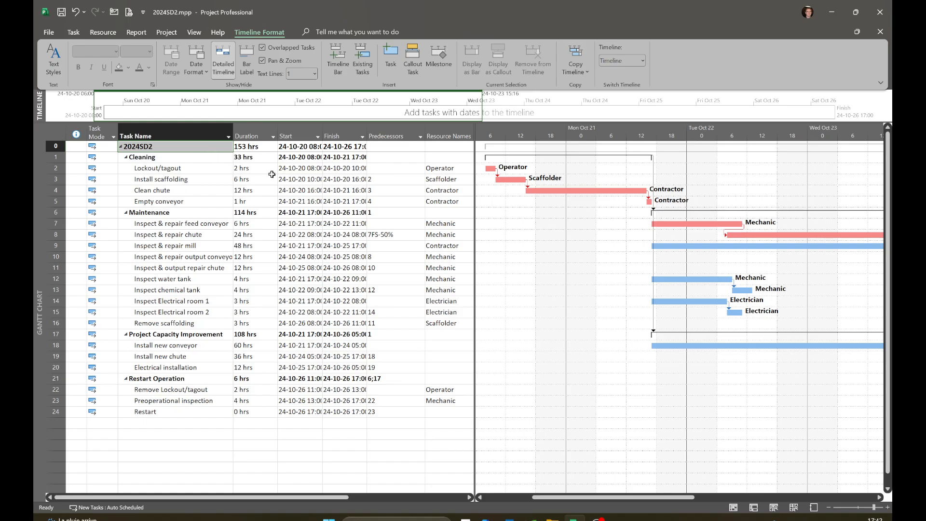
Step: Add the Cleaning and Maintenance summary tasks to the timeline
click(176, 159)
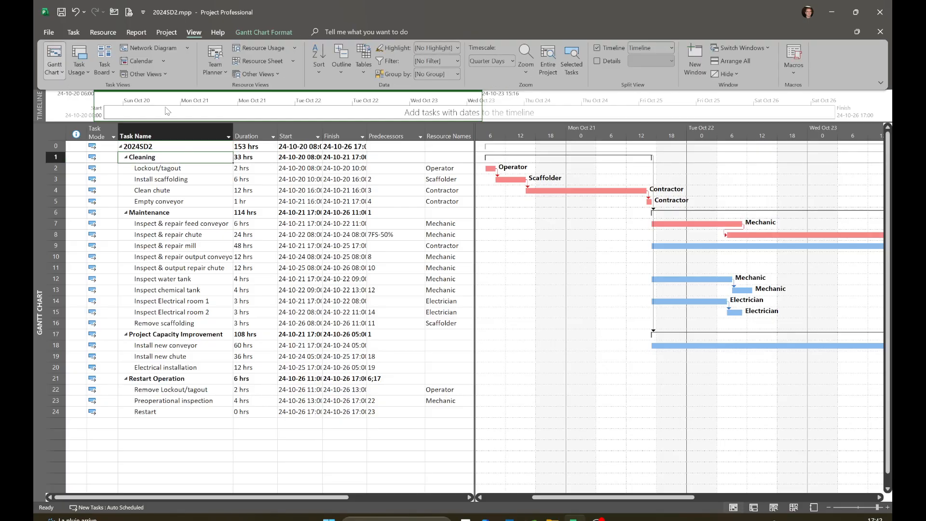
right_click(202, 156)
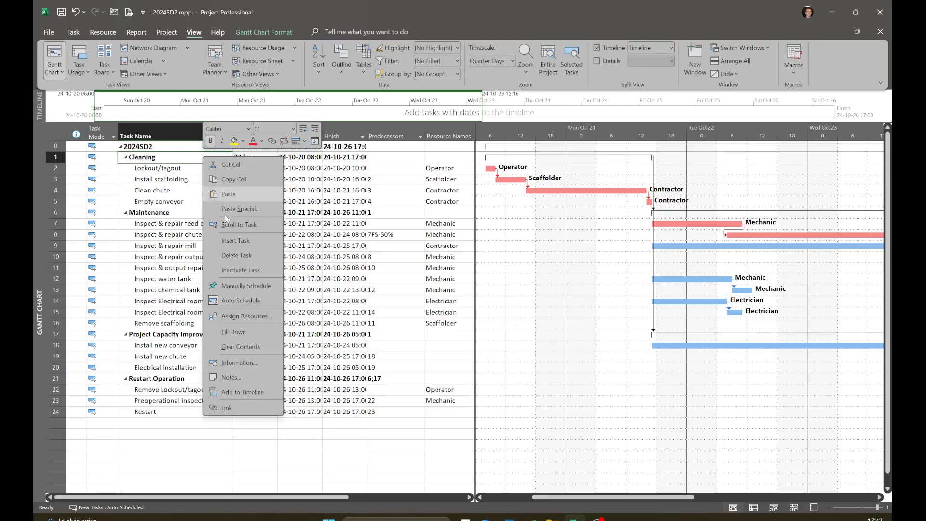
click(231, 397)
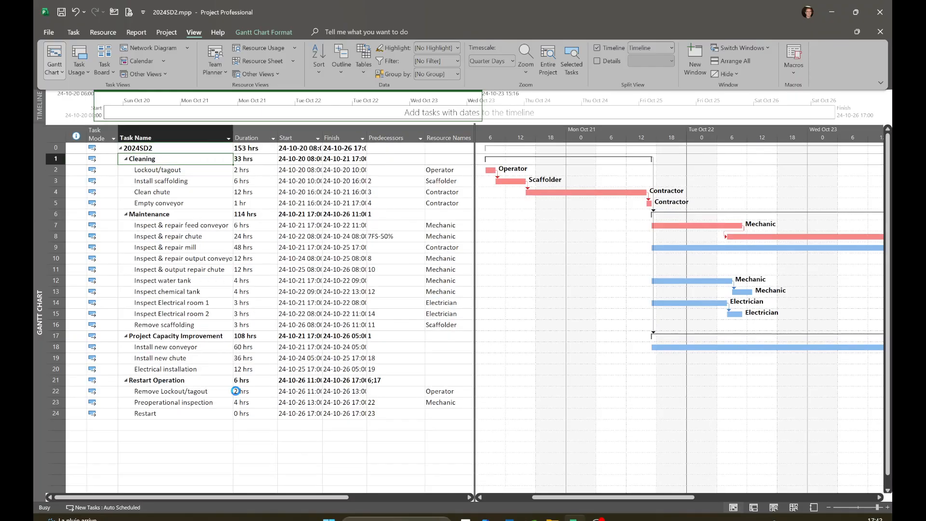
click(189, 215)
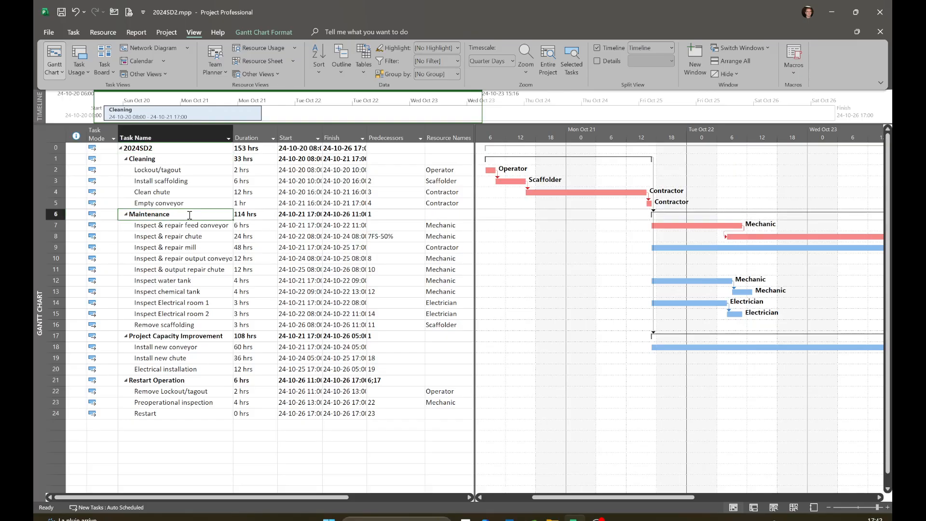
right_click(189, 215)
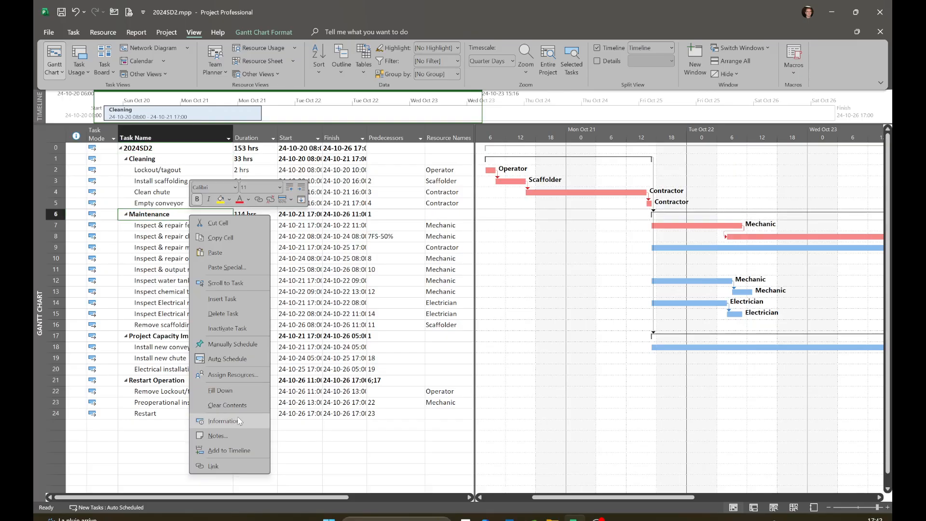
click(228, 450)
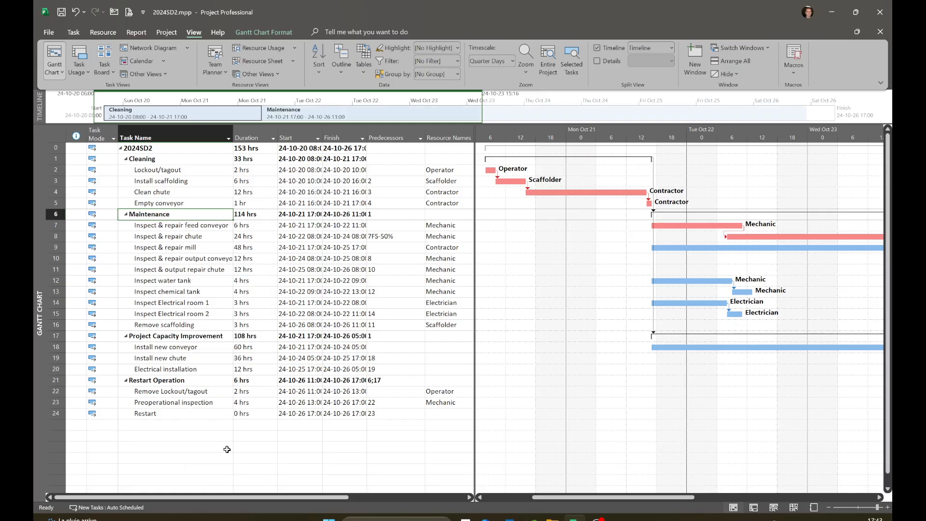
Step: Add the Project Capacity Improvement and Restart Operation summary tasks to the timeline, and make the timeline pane taller
click(185, 336)
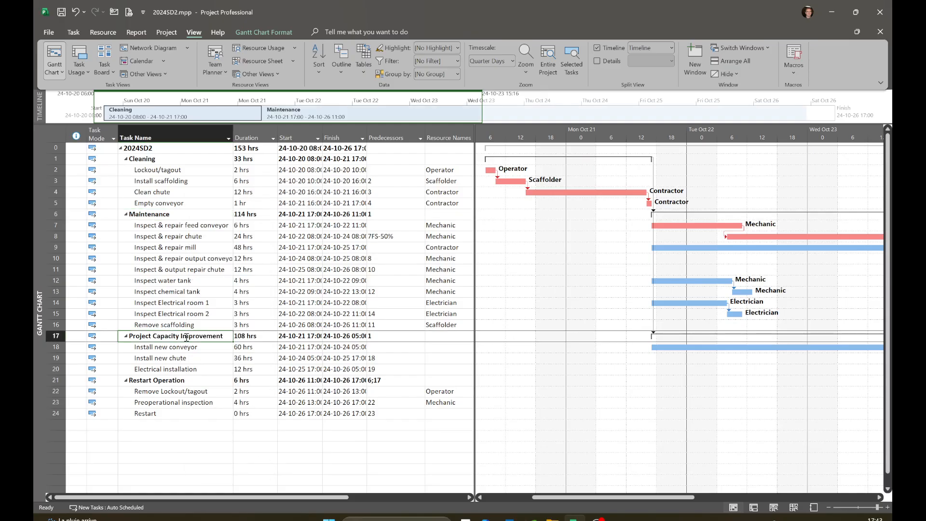
right_click(203, 337)
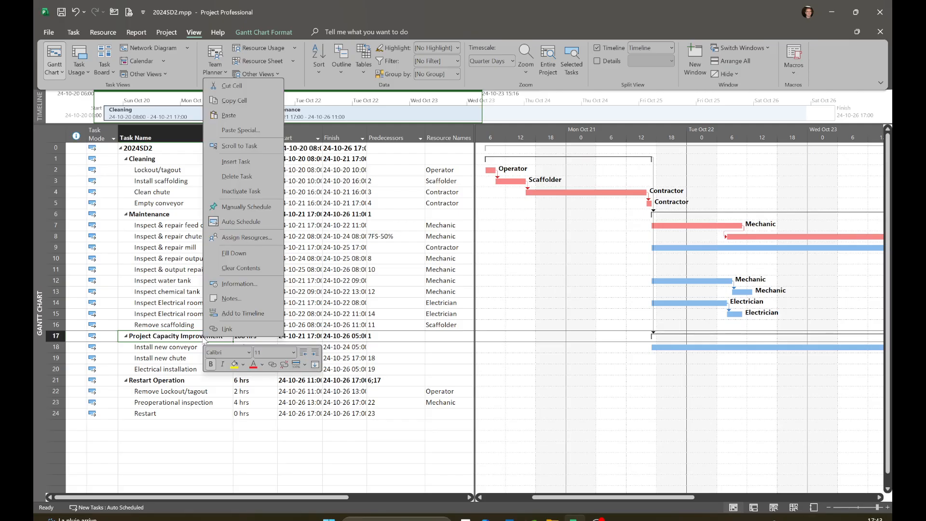
click(235, 317)
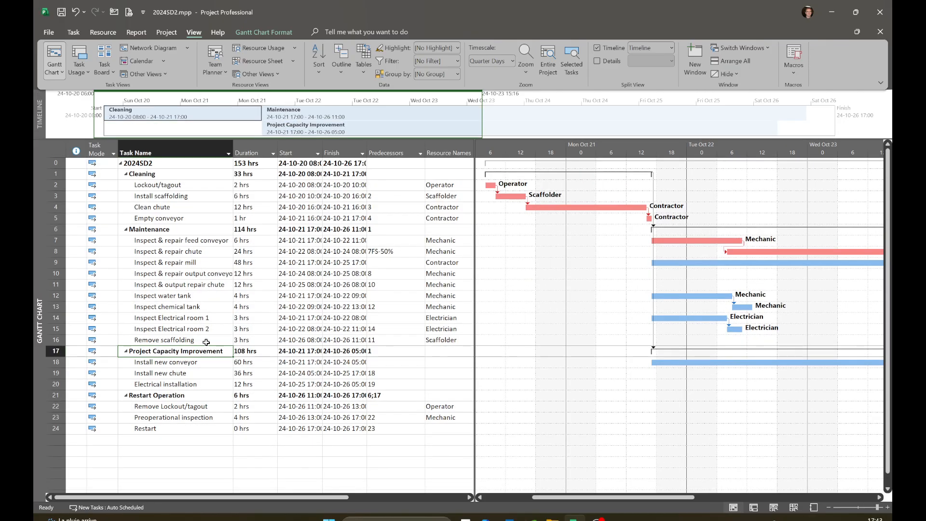
click(193, 395)
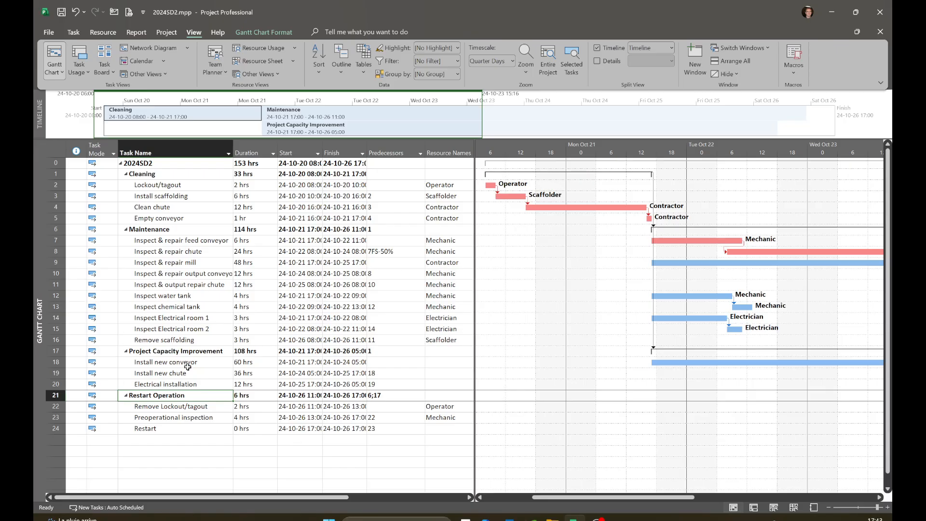
right_click(203, 401)
click(241, 375)
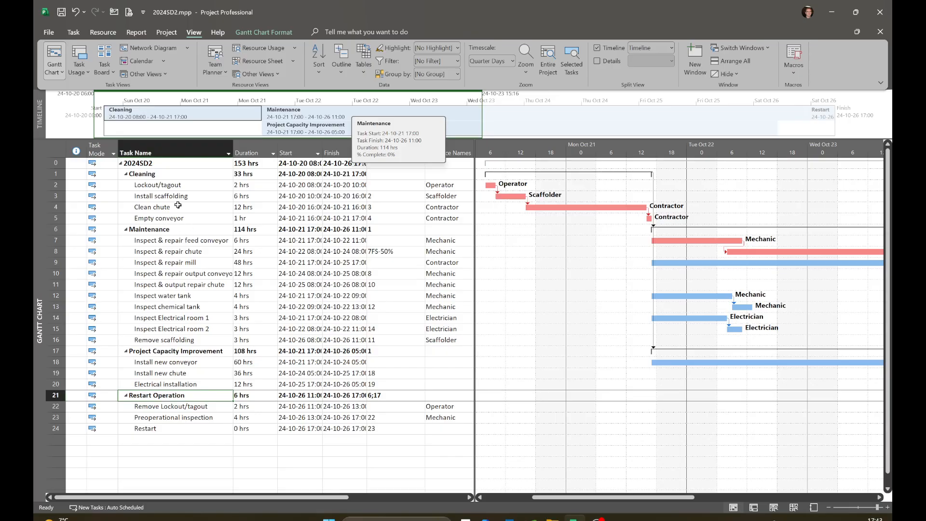
drag(75, 138, 75, 186)
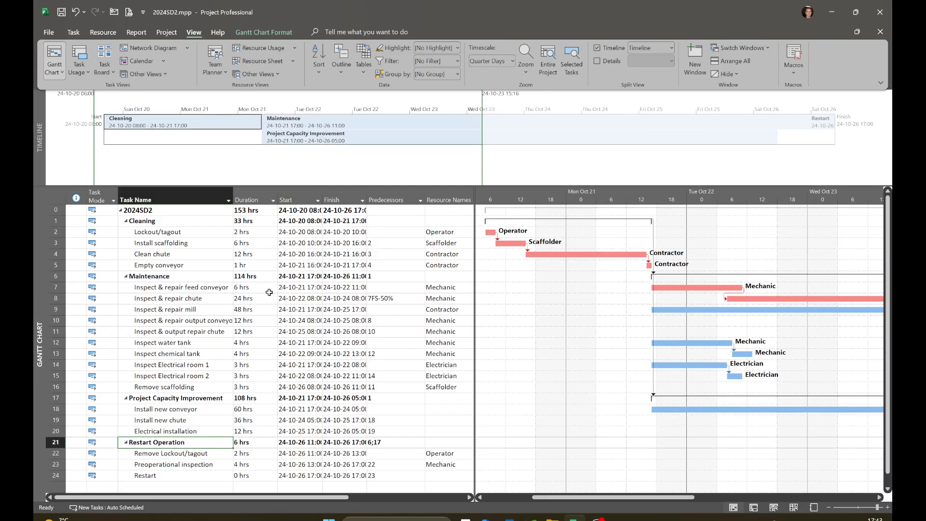
Step: Add the Inspect & repair mill task to the timeline and move its bar directly below Maintenance
click(206, 311)
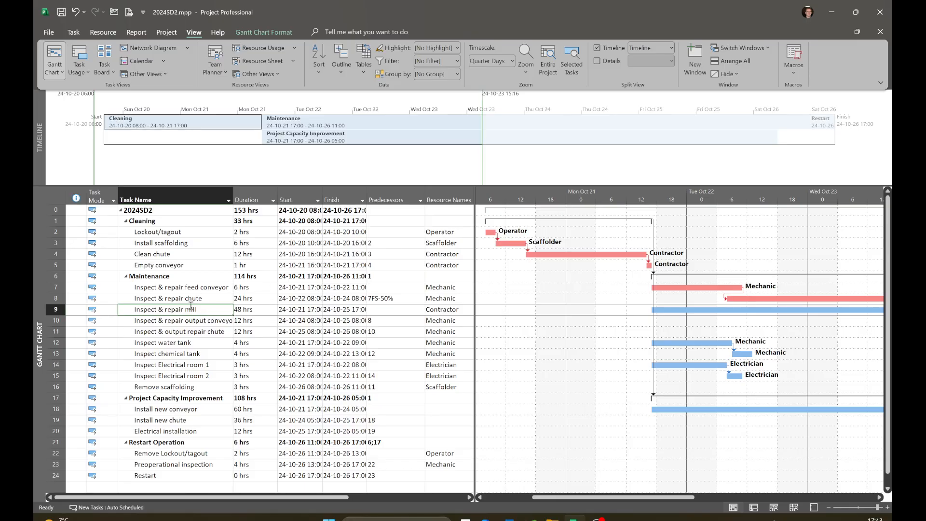
right_click(206, 309)
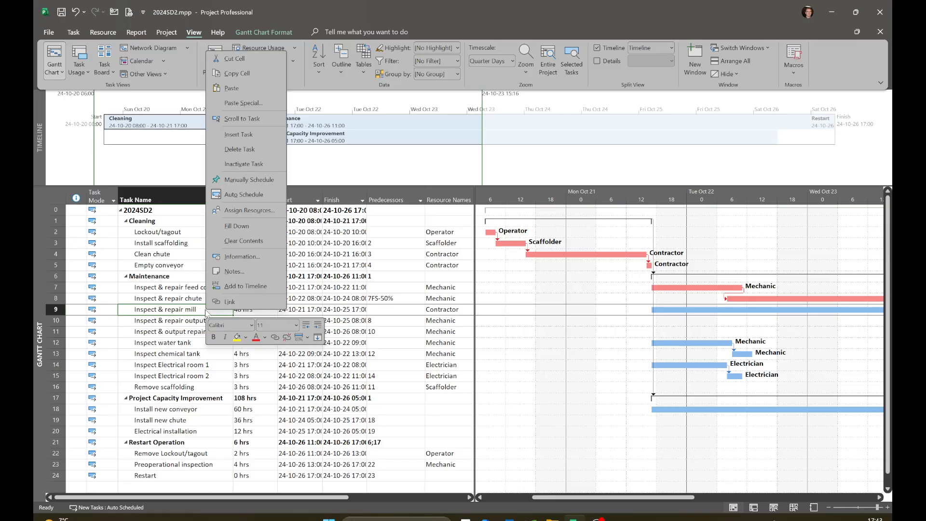
click(238, 288)
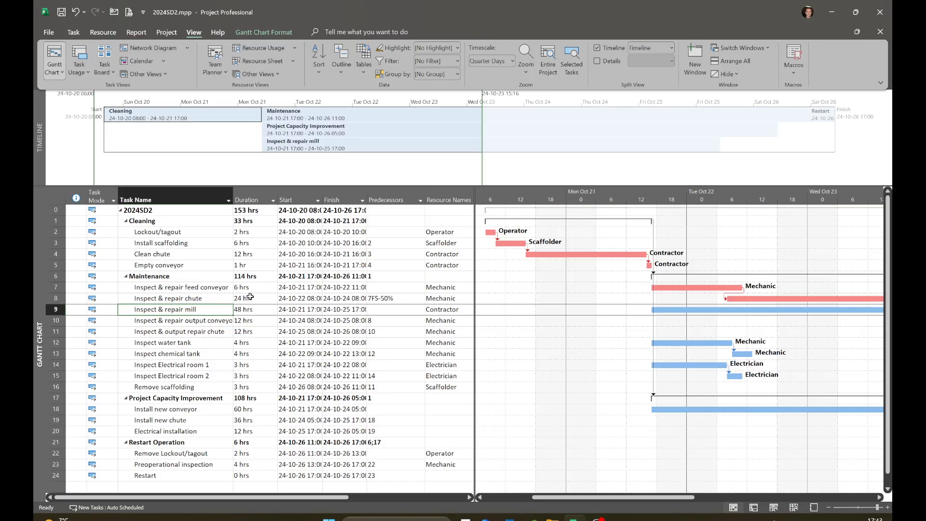
click(364, 147)
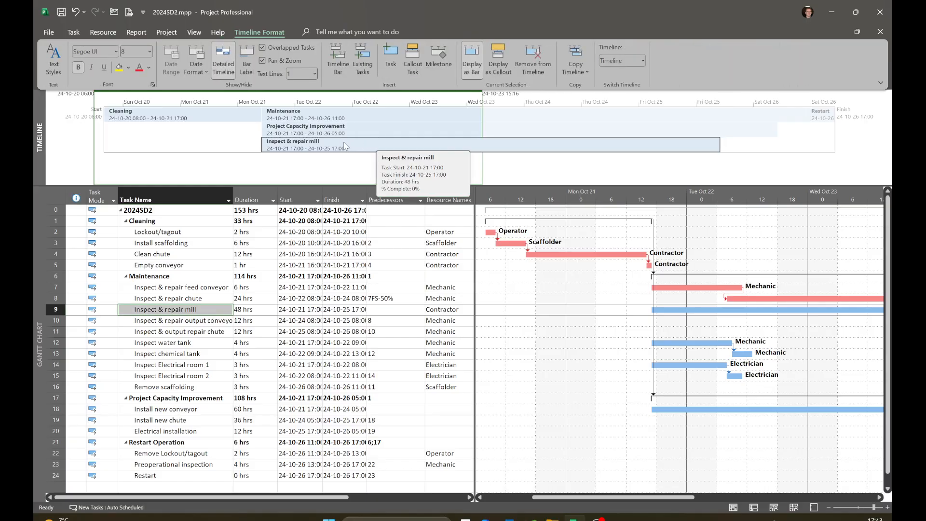
drag(349, 147, 302, 144)
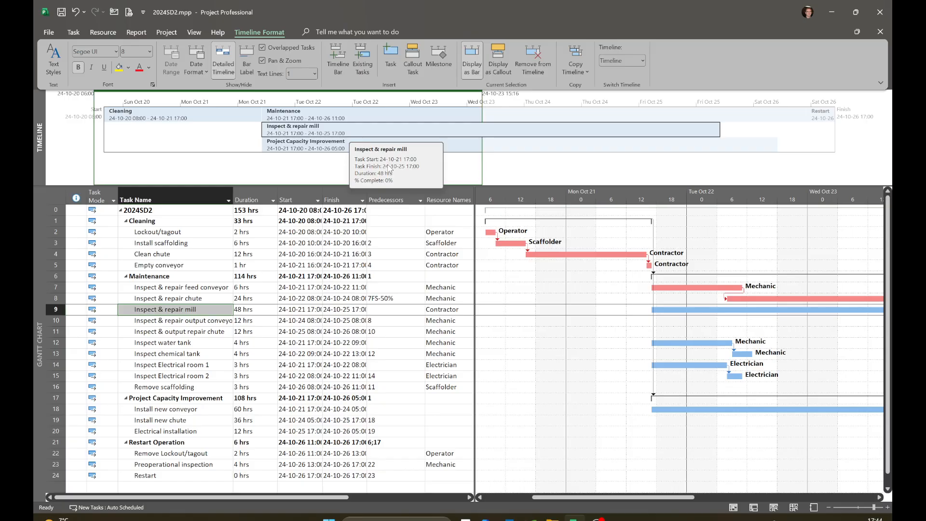
Step: Check the Display on Timeline setting in the task information of Inspect & repair mill
right_click(189, 312)
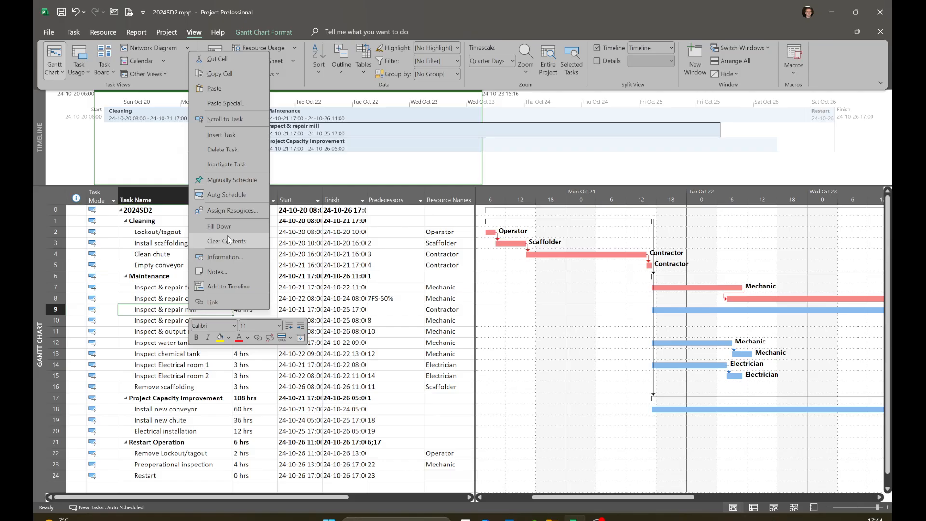
click(222, 256)
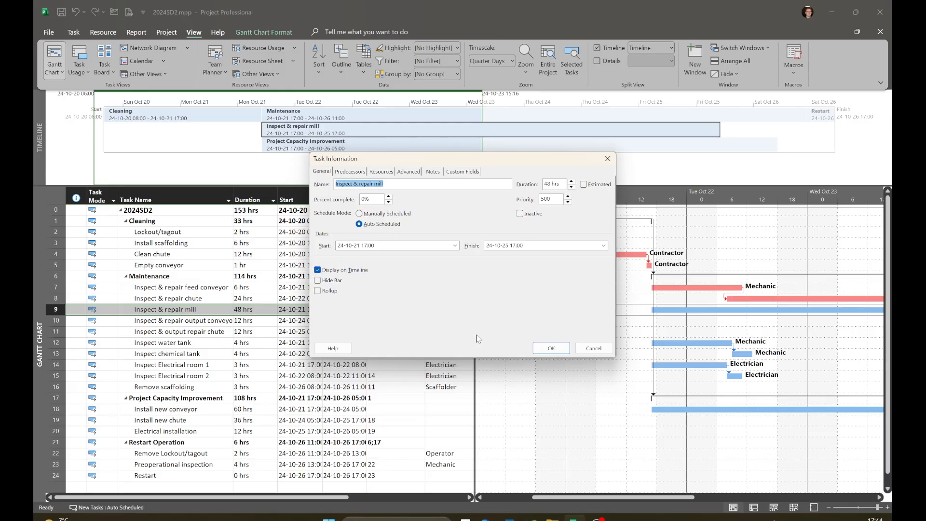
click(592, 349)
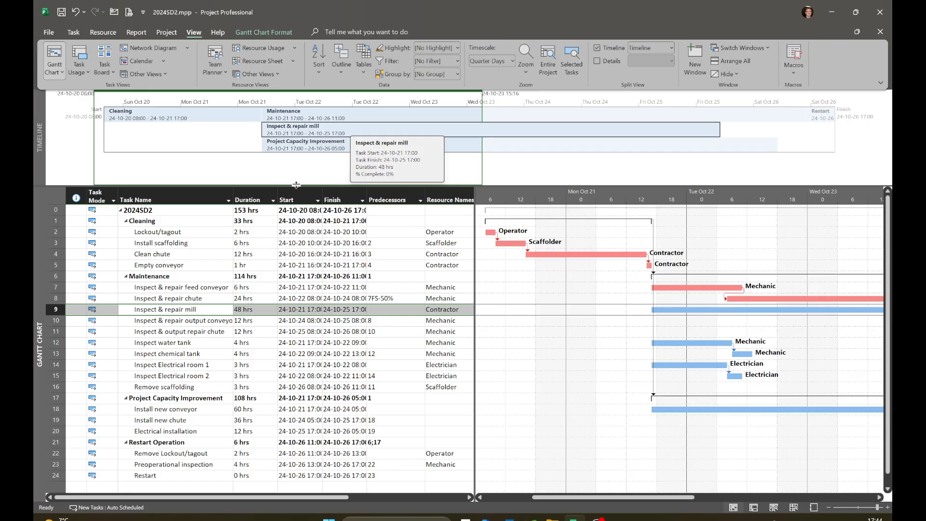
Step: Enlarge the timeline pane further and go to the Restart Operation task in the Gantt chart from its timeline bar
drag(295, 192, 291, 270)
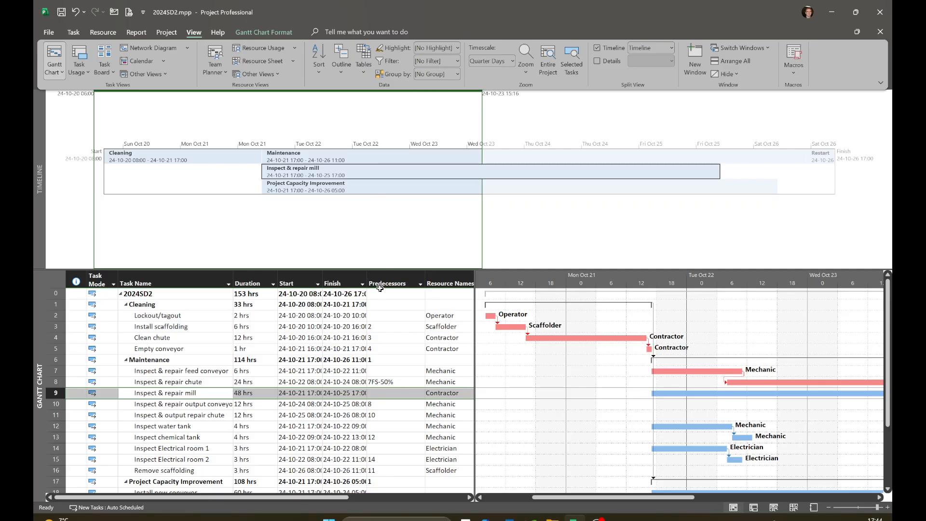
click(817, 157)
click(818, 155)
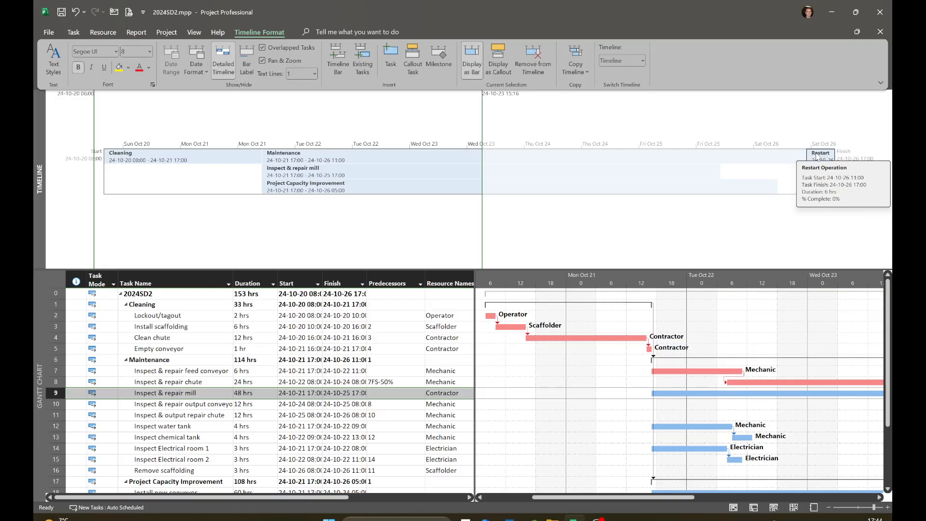
right_click(814, 157)
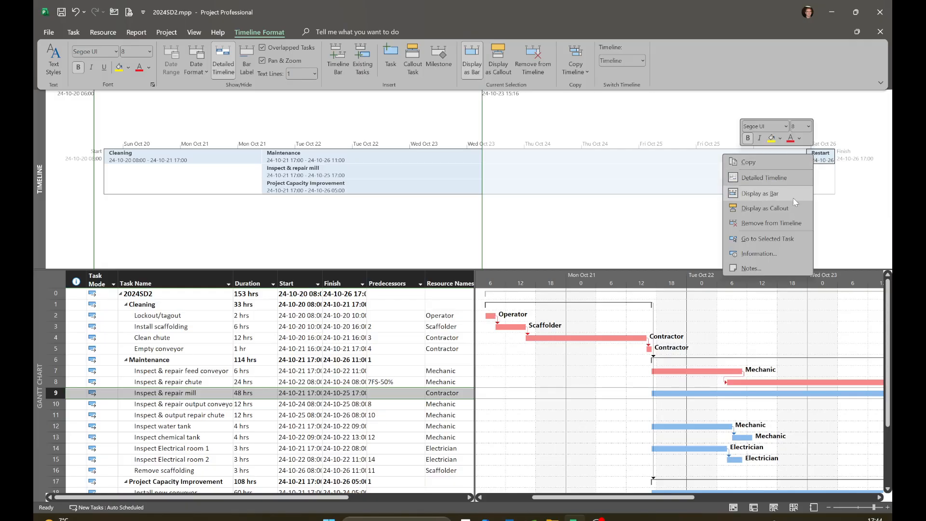
click(775, 240)
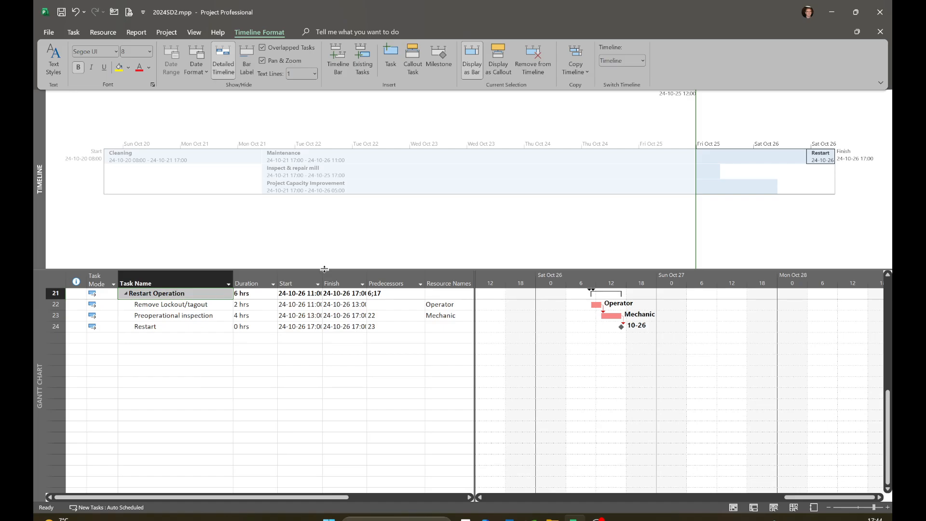
Step: Expand the timeline to fill the whole view and copy it in the For Presentation format
drag(324, 269, 324, 496)
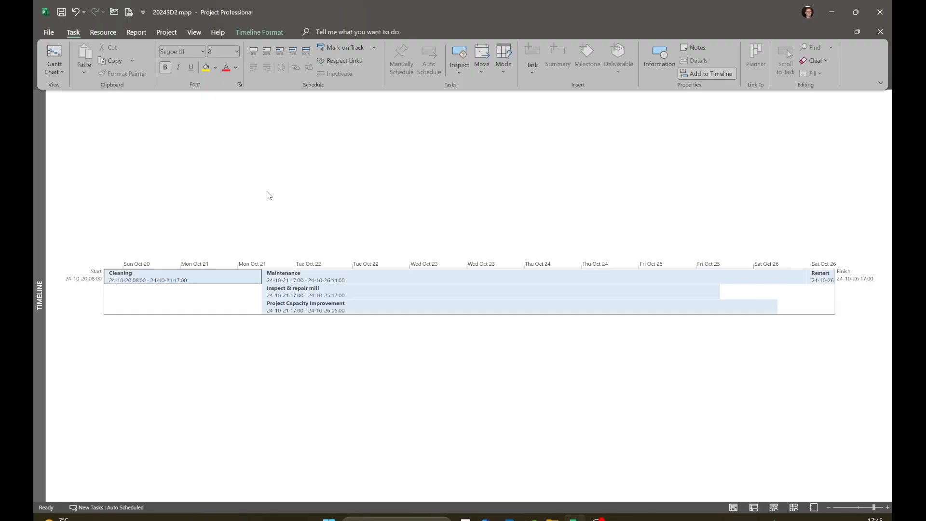
right_click(243, 202)
mouse_move(289, 208)
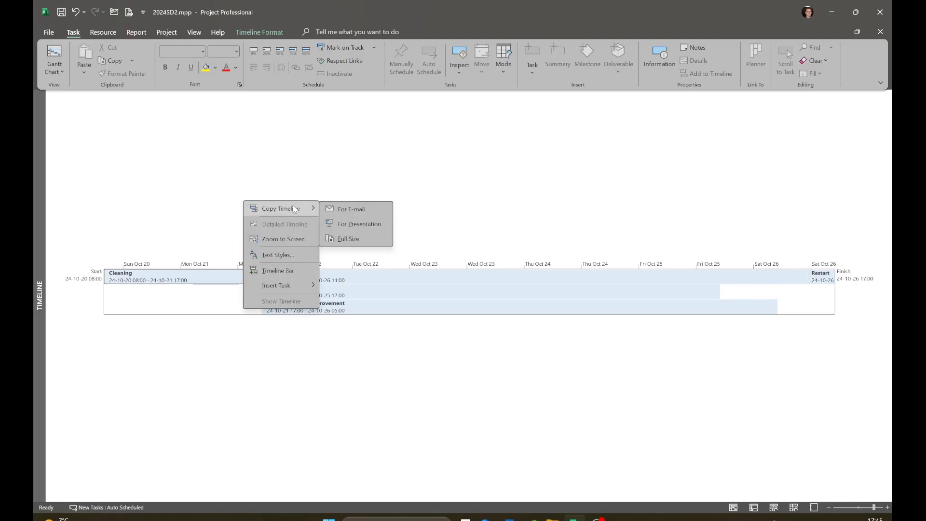
click(360, 224)
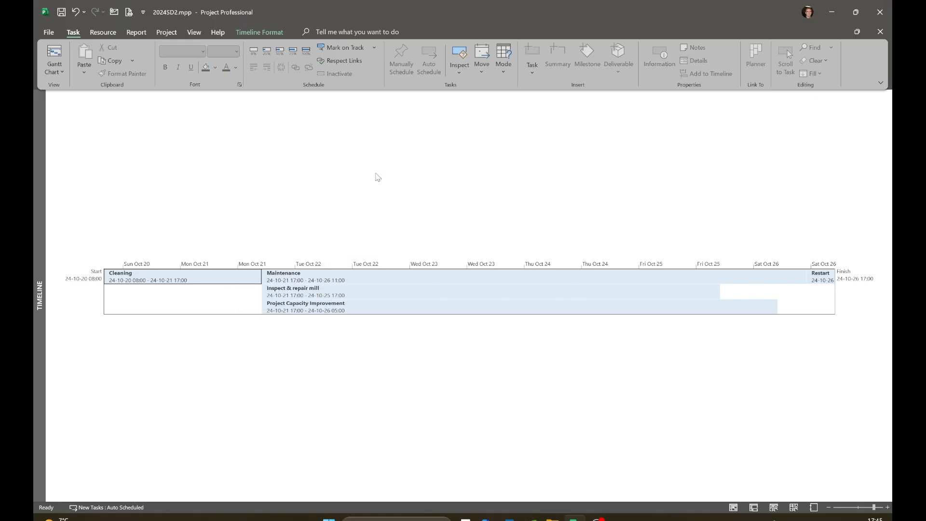
Step: Switch back to the Gantt Chart view and display the Timeline above it again
mouse_move(391, 278)
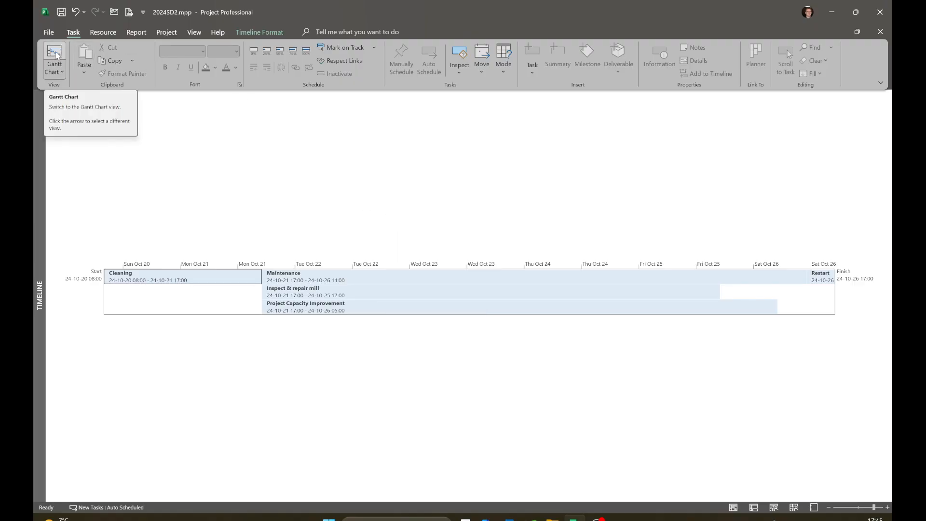
click(54, 56)
click(194, 32)
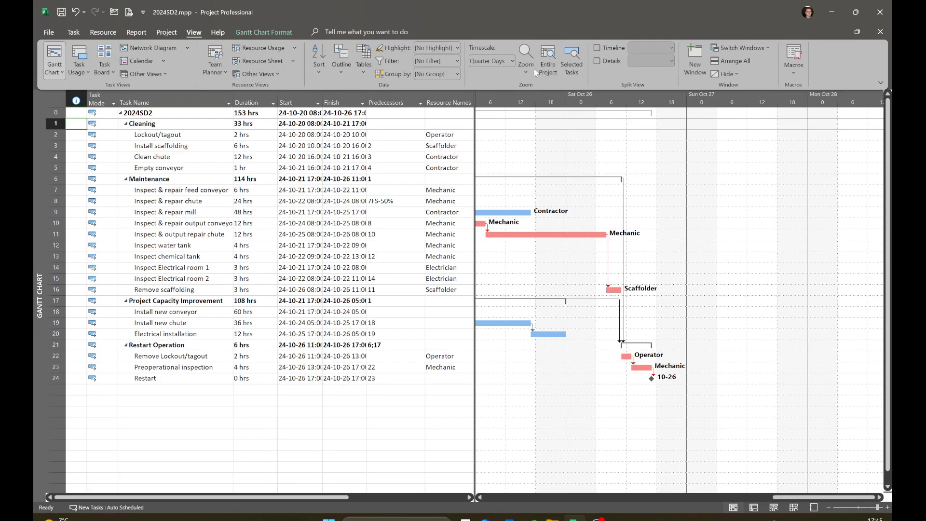
click(596, 48)
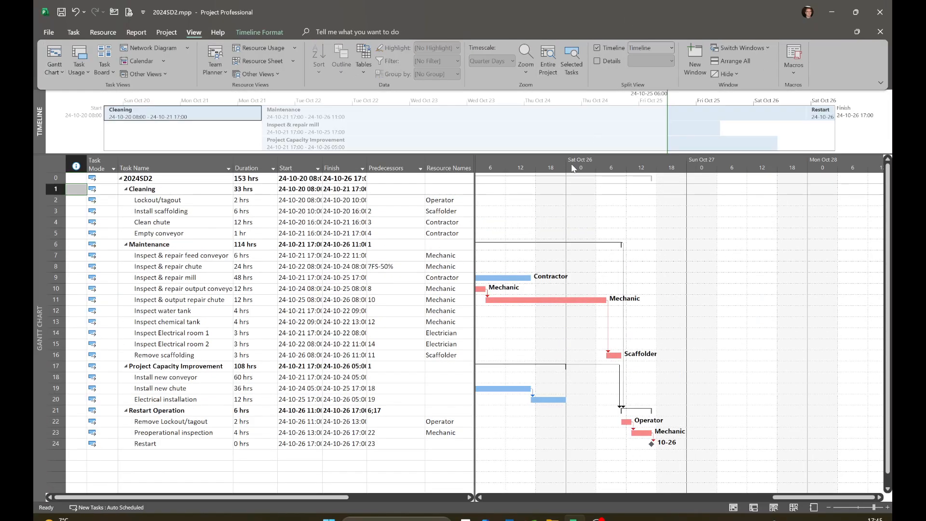
Step: Enlarge the timeline pane and mark the Cleaning summary task and its four subtasks as 100% complete
drag(561, 153, 563, 214)
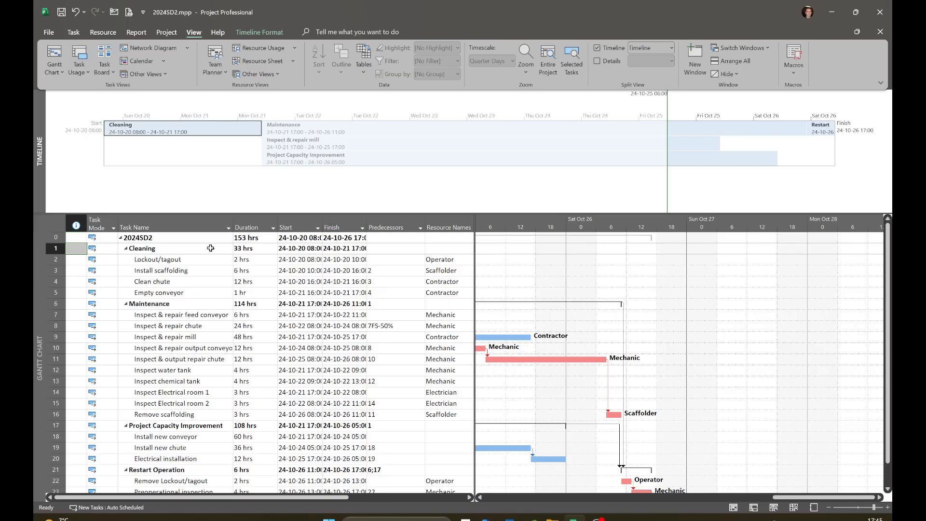
drag(206, 249, 204, 291)
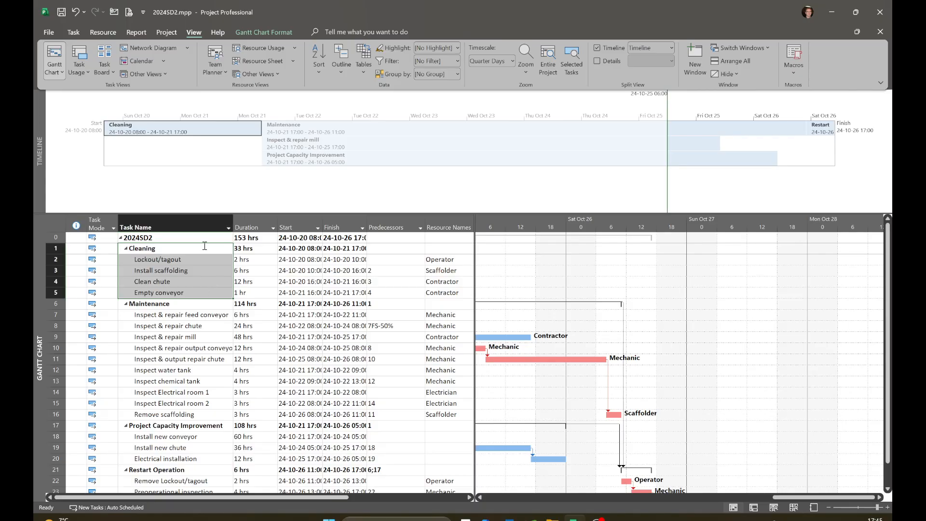
click(73, 32)
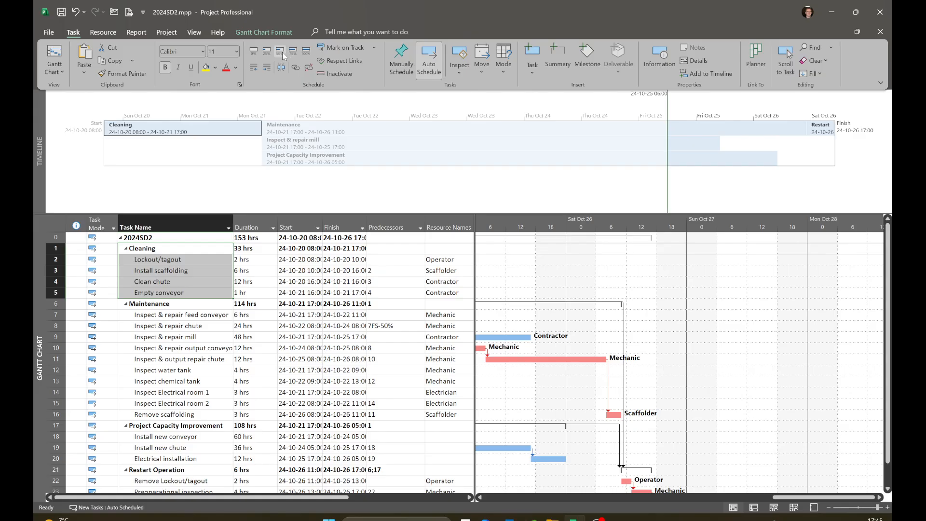
click(305, 50)
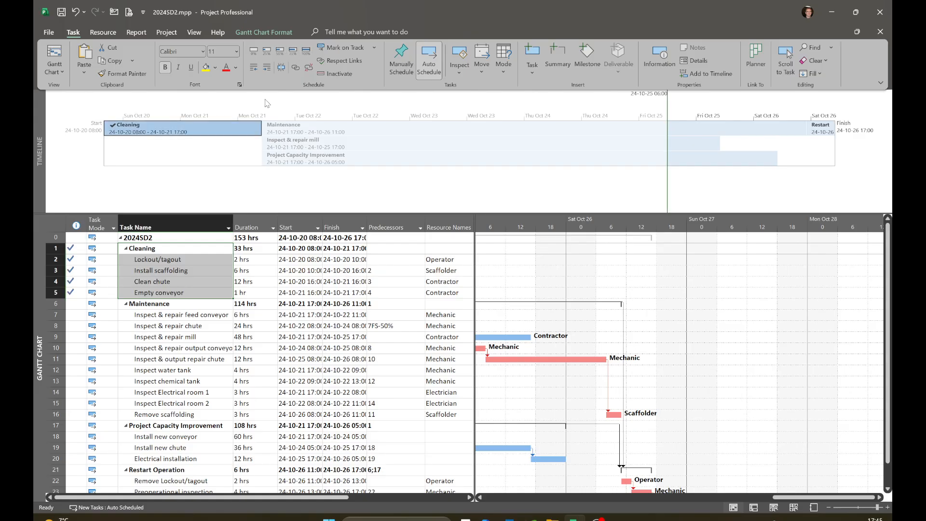
mouse_move(119, 129)
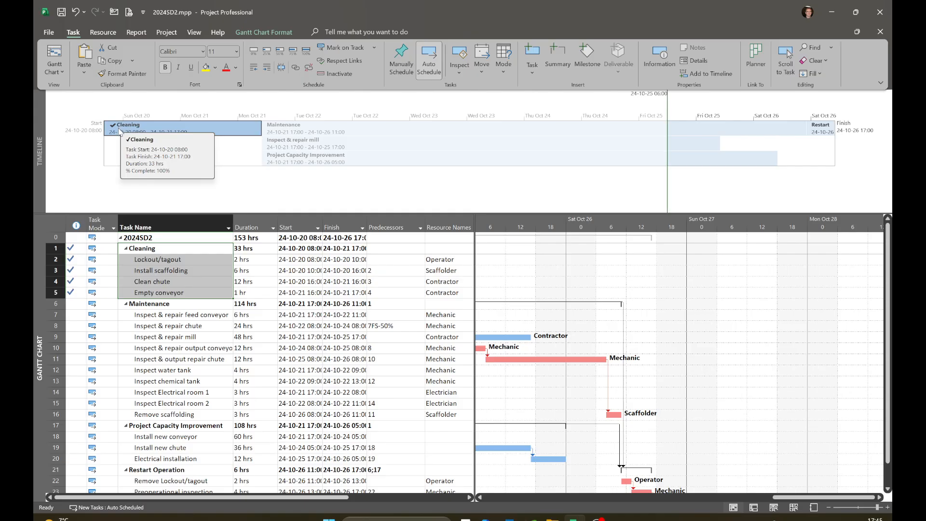
Step: Mark the Inspect & repair mill task as 50% complete
click(185, 337)
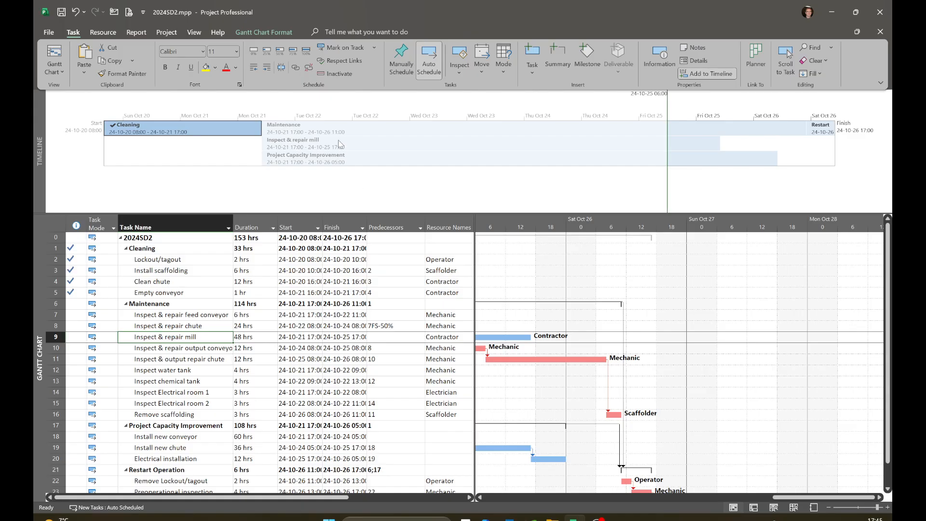
click(280, 54)
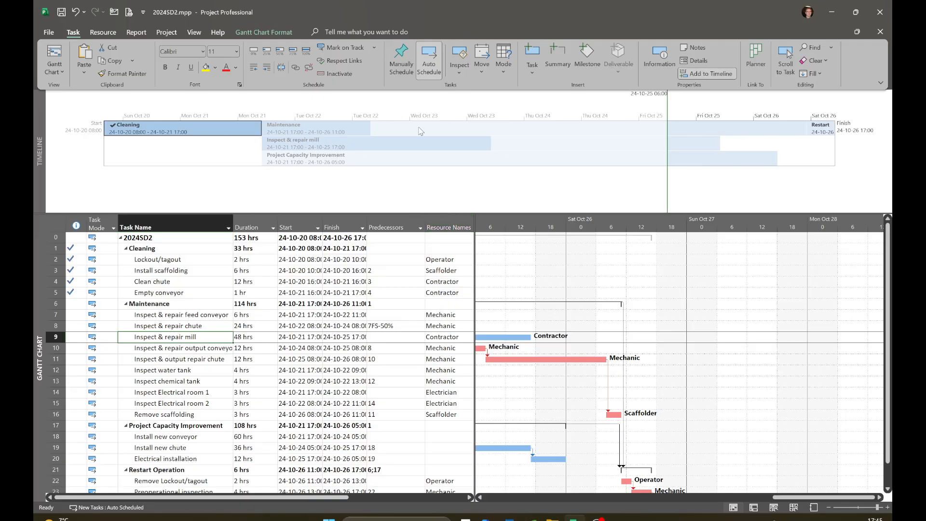
mouse_move(418, 131)
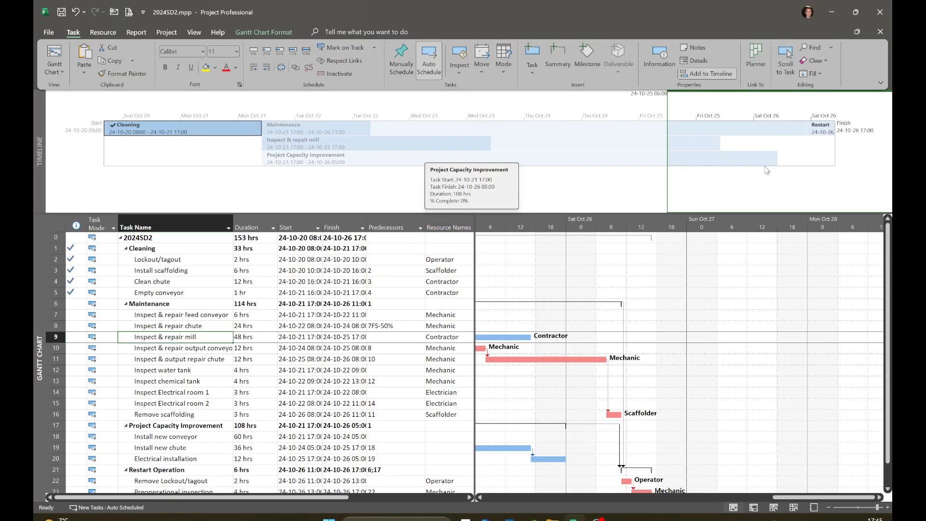
Step: Pan the timeline's visible date range back to the project start and turn off Pan & Zoom for the timeline
click(863, 152)
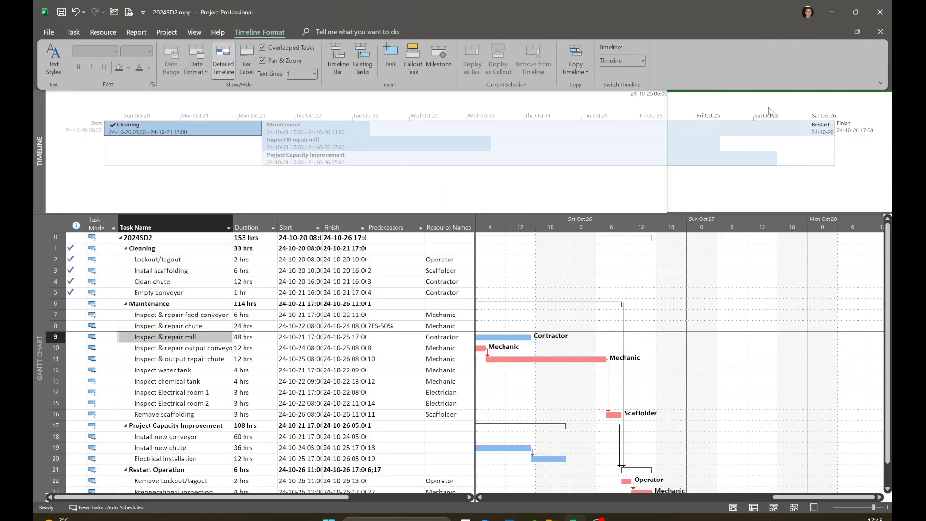
drag(769, 94, 187, 83)
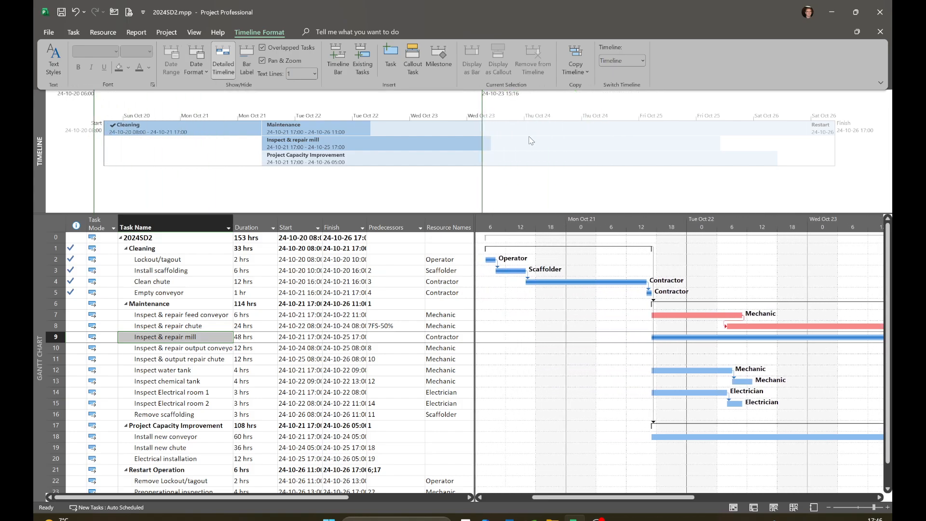
click(262, 61)
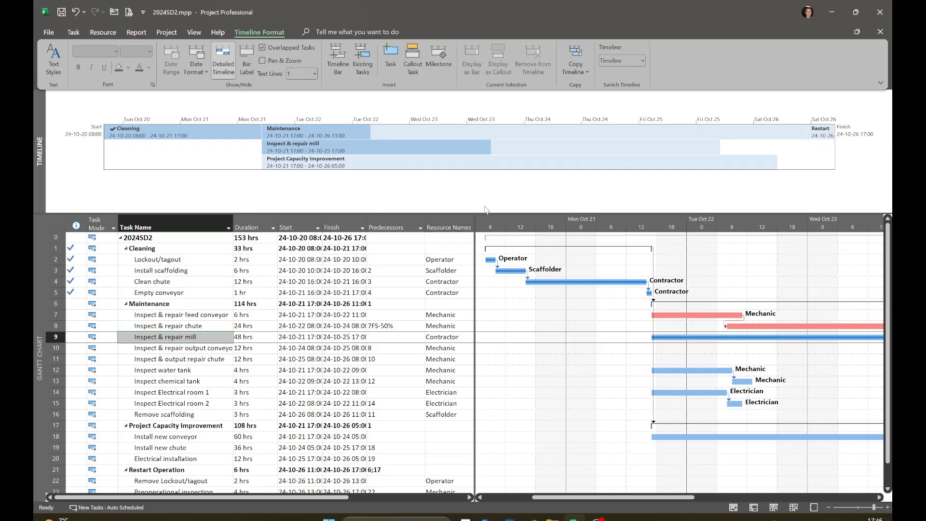